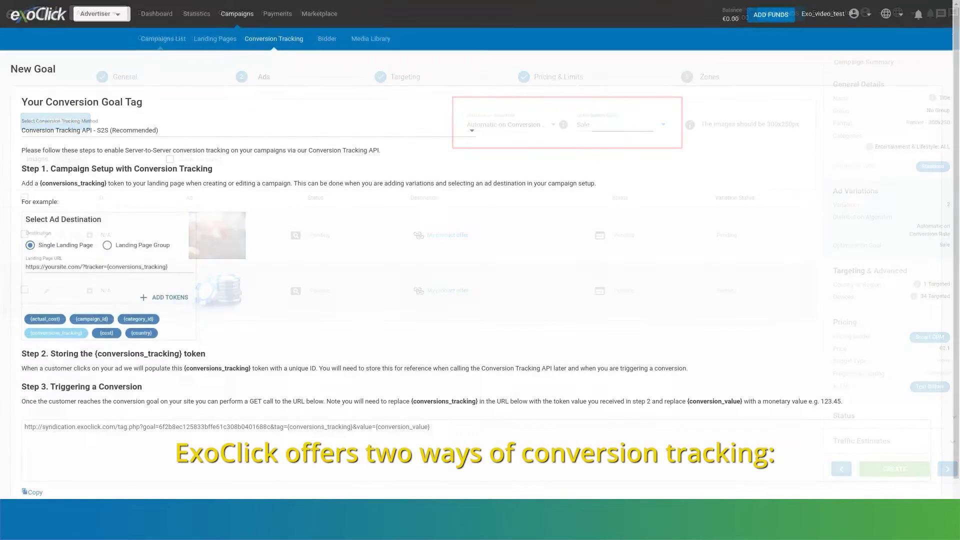
Switch the conversion tracking method to Pixel Tracking to view its instructions
left_click(218, 132)
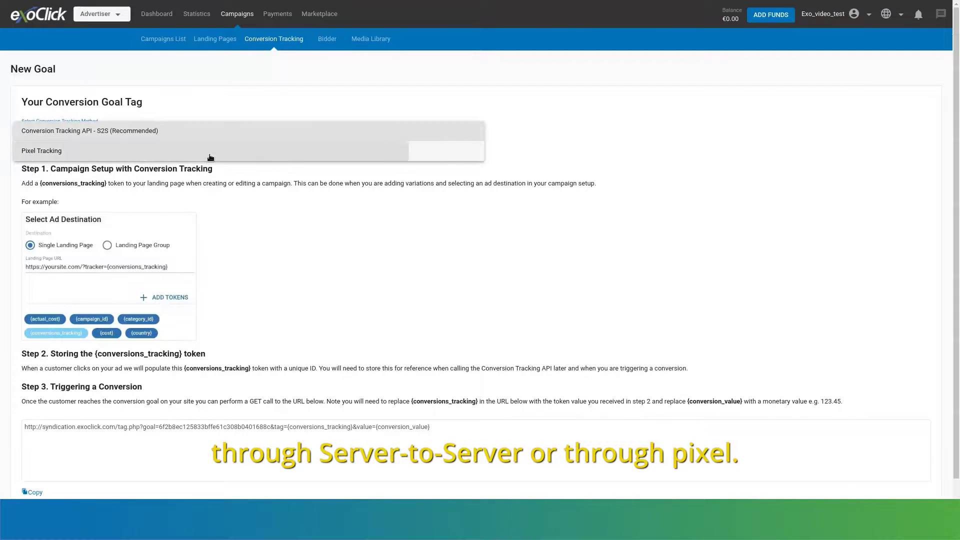
left_click(210, 155)
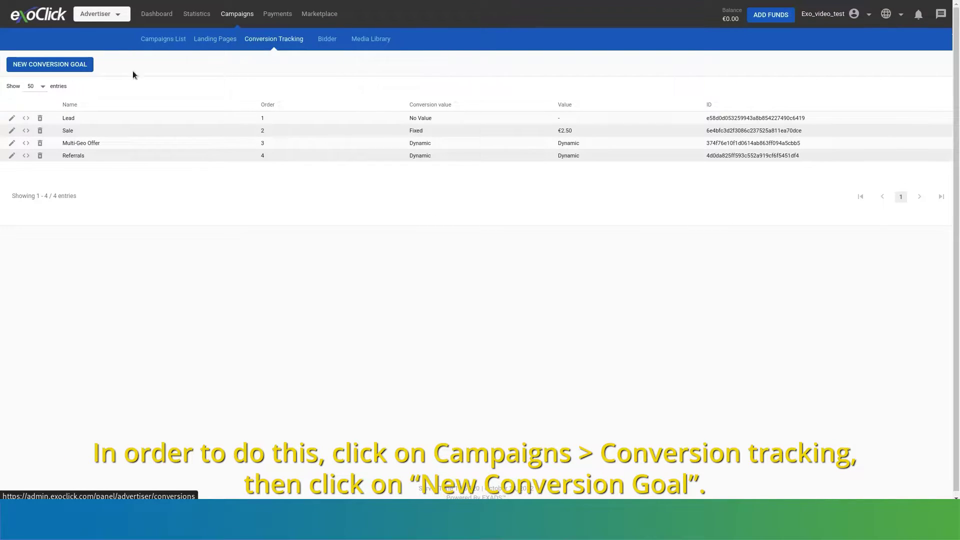
Create a new goal named 'Smartlink' with Dynamic conversion value and order kept at 1
left_click(70, 63)
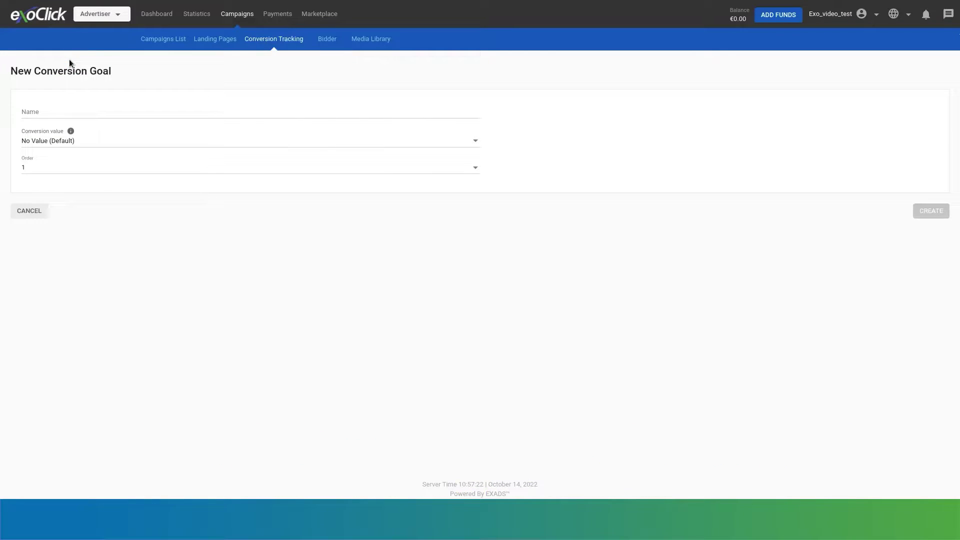
left_click(52, 109)
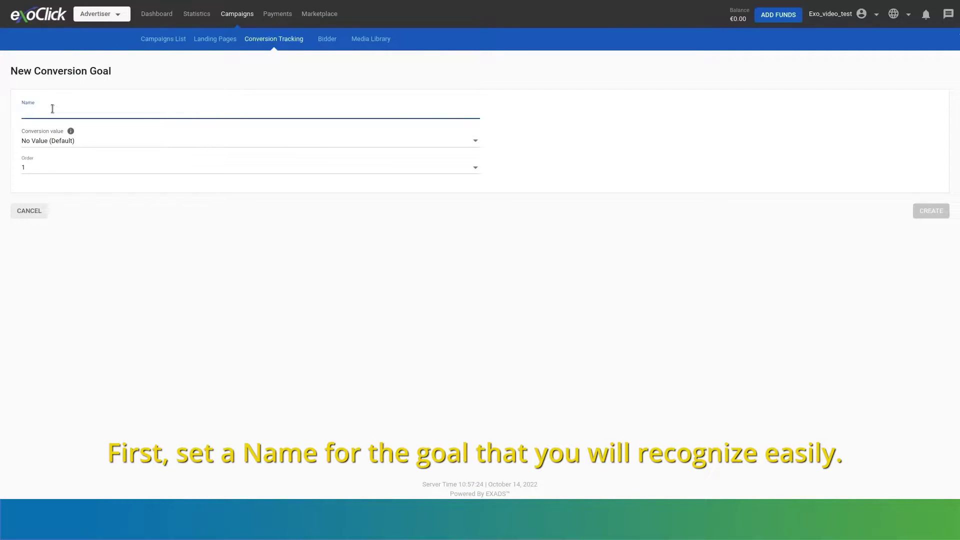
type("Smartlink")
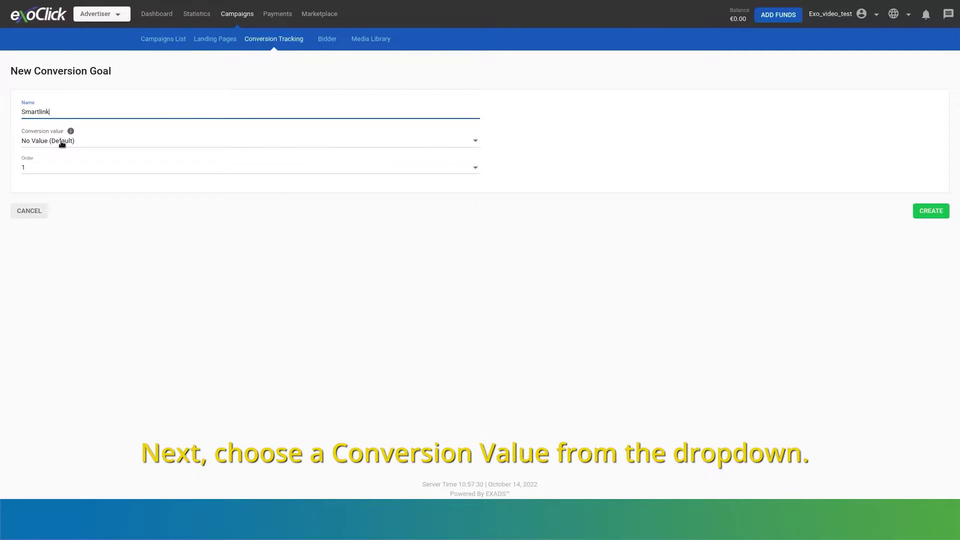
left_click(62, 143)
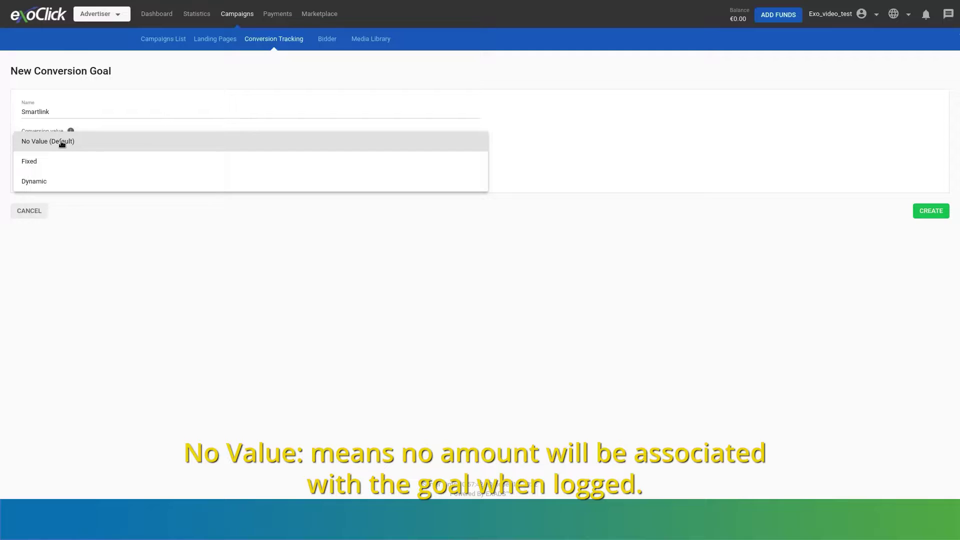
left_click(62, 182)
left_click(52, 172)
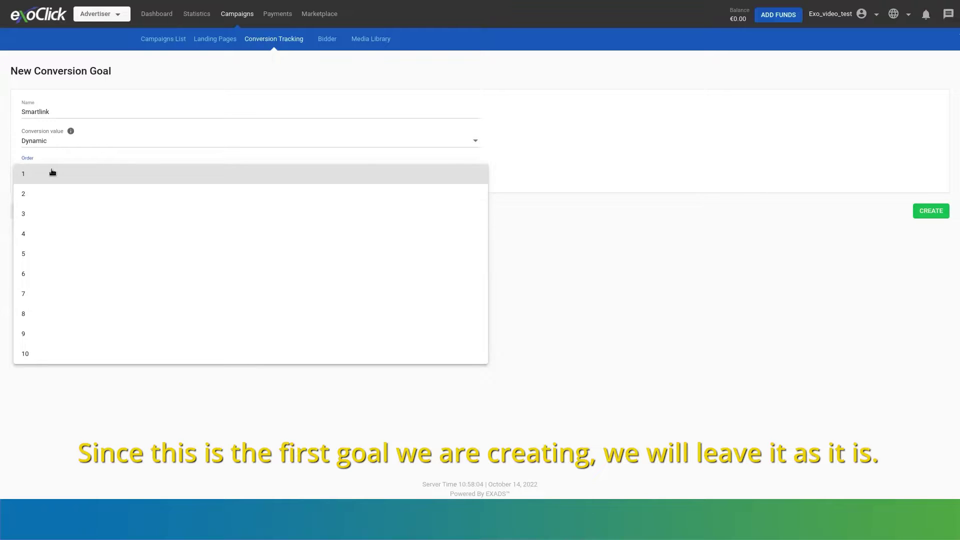
left_click(53, 173)
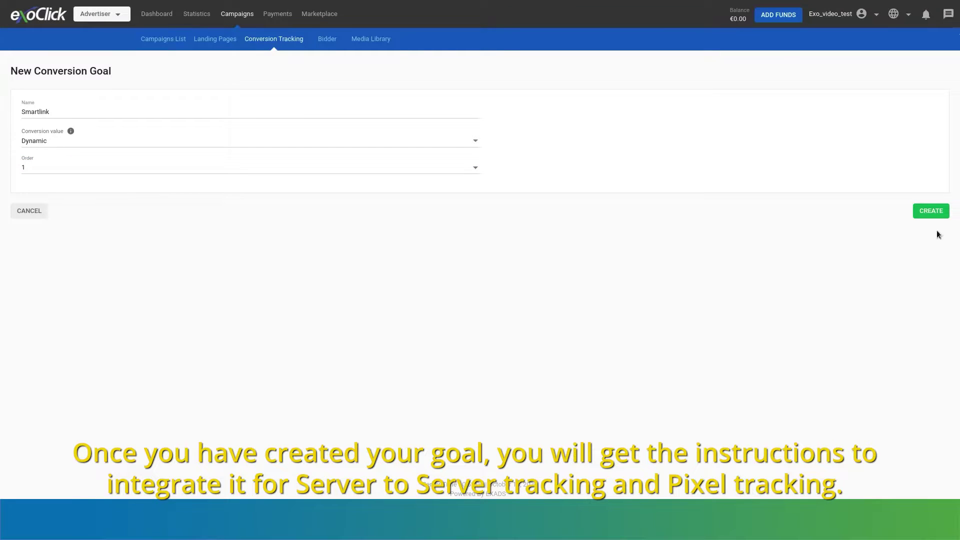
left_click(942, 215)
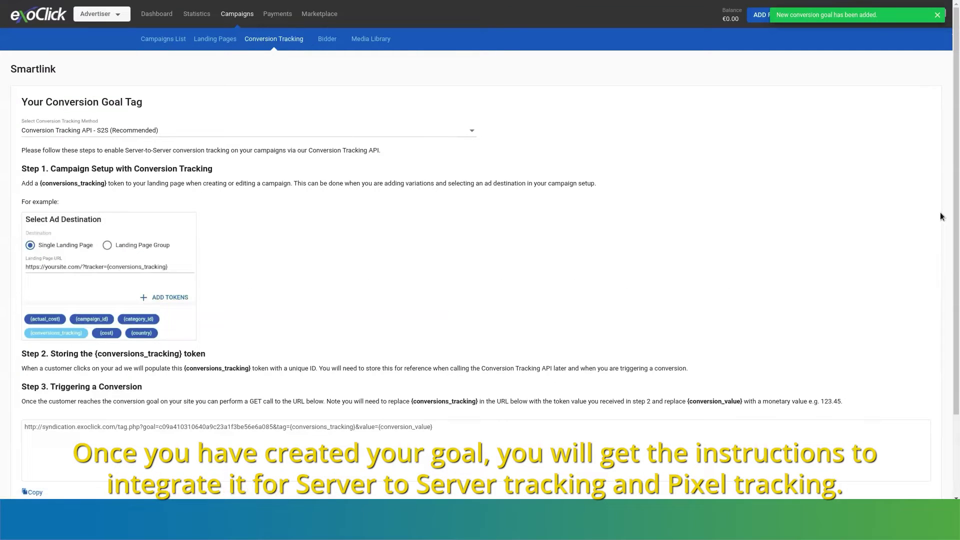
left_click(417, 130)
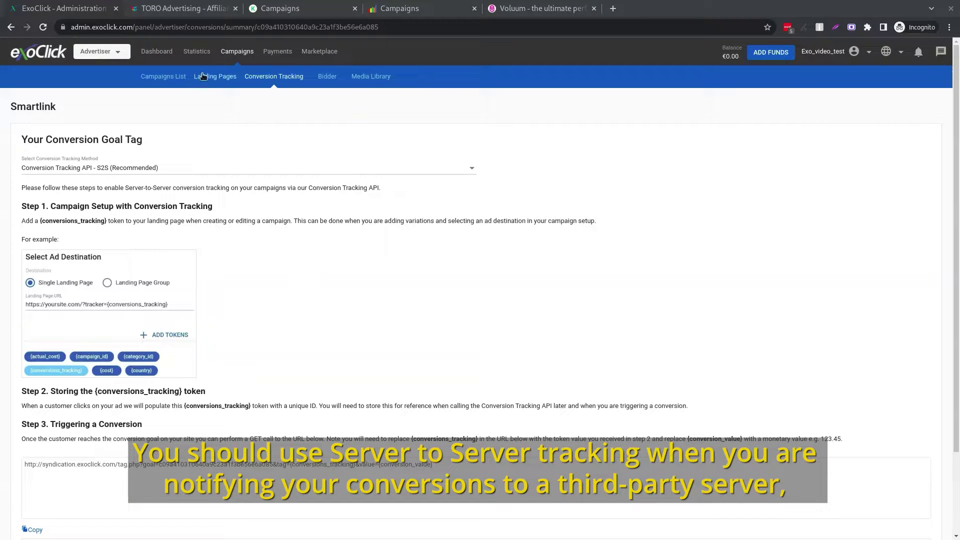
left_click(167, 9)
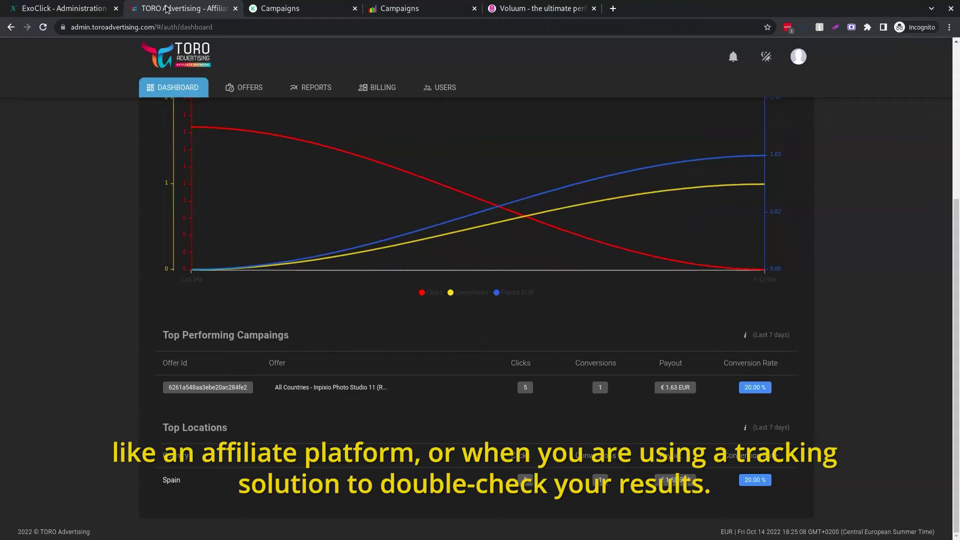
left_click(268, 9)
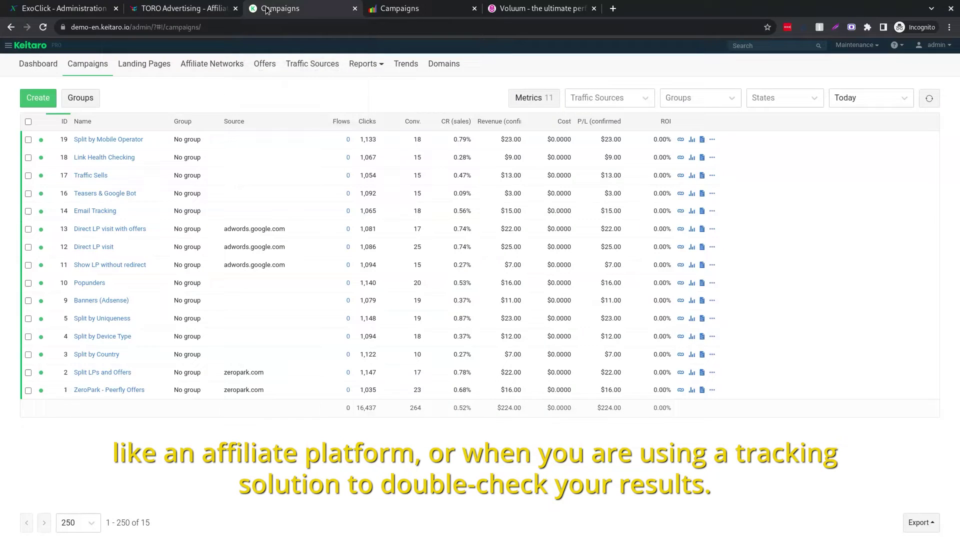
left_click(392, 16)
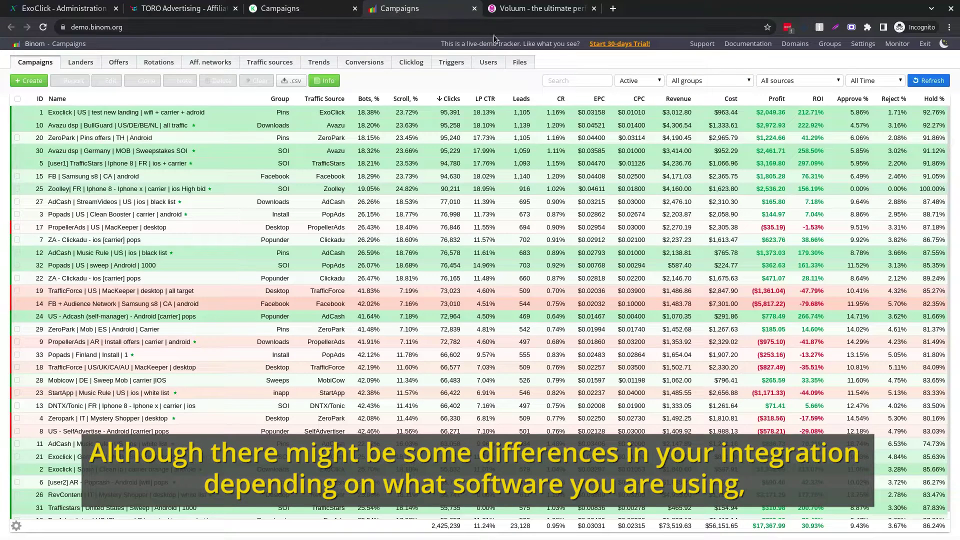
left_click(513, 11)
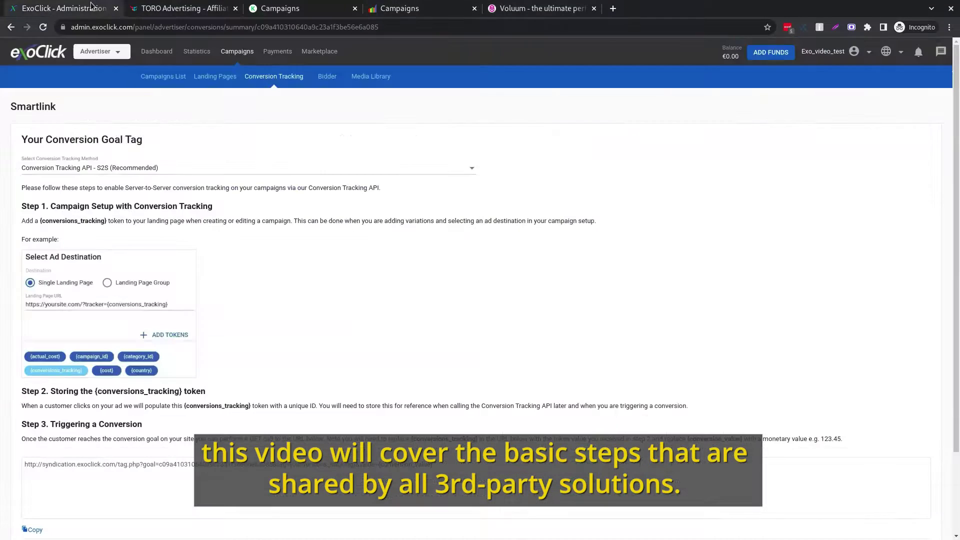
left_click(92, 6)
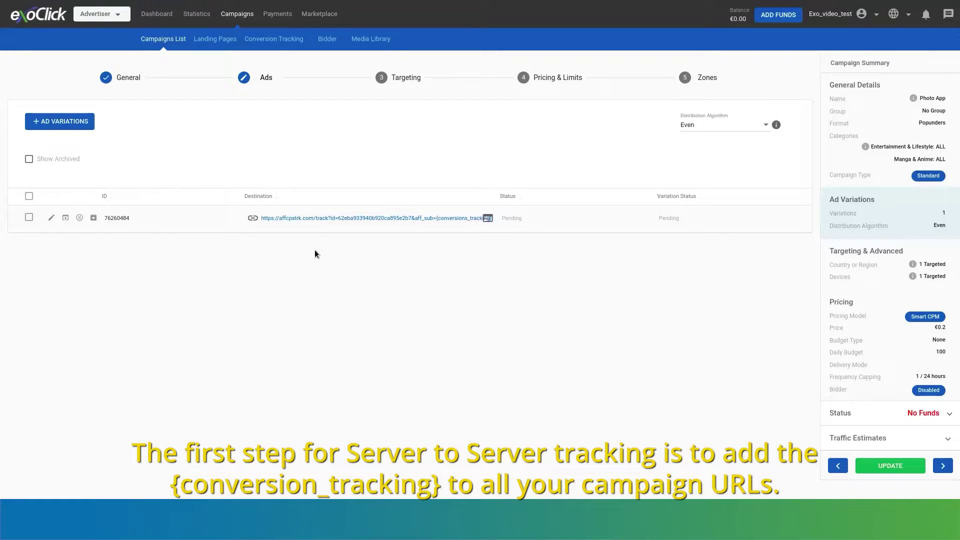
left_click(51, 218)
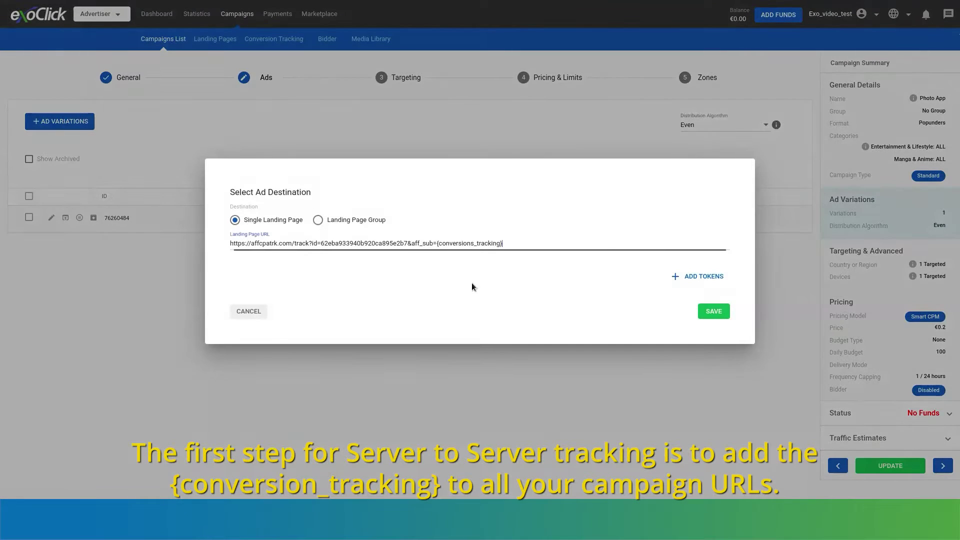
left_click(706, 277)
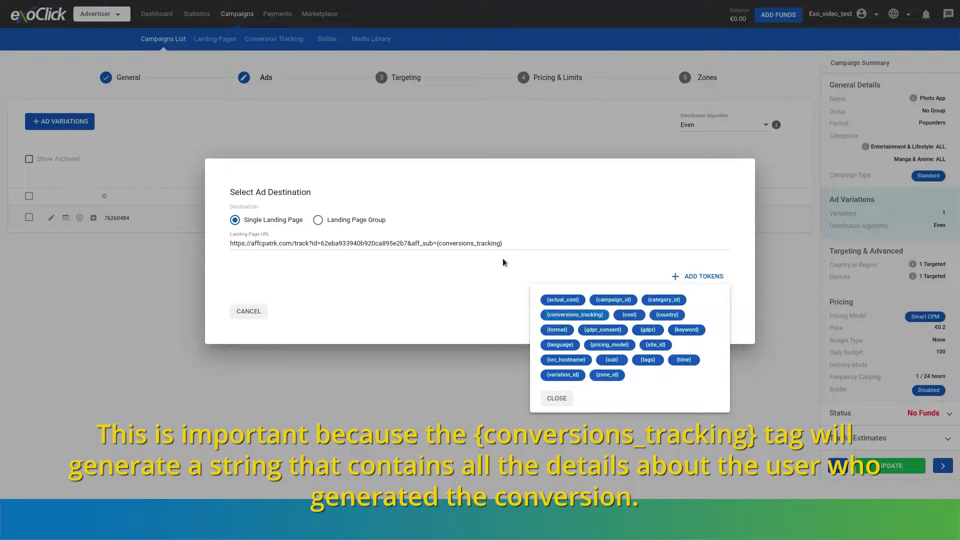
left_click(438, 244)
left_click_drag(438, 243, 504, 251)
left_click(510, 317)
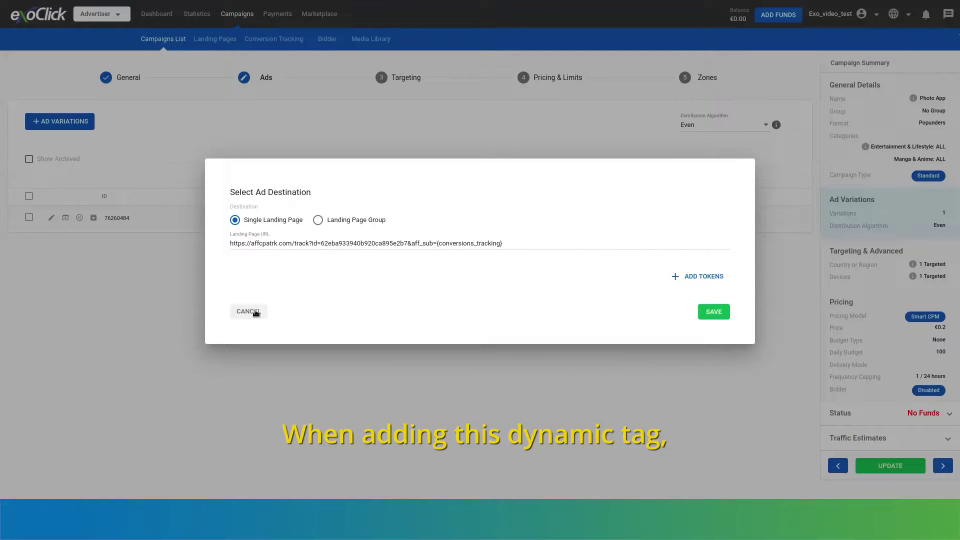
left_click(418, 244)
double_click(417, 244)
left_click(417, 244)
double_click(418, 243)
left_click(418, 244)
double_click(419, 243)
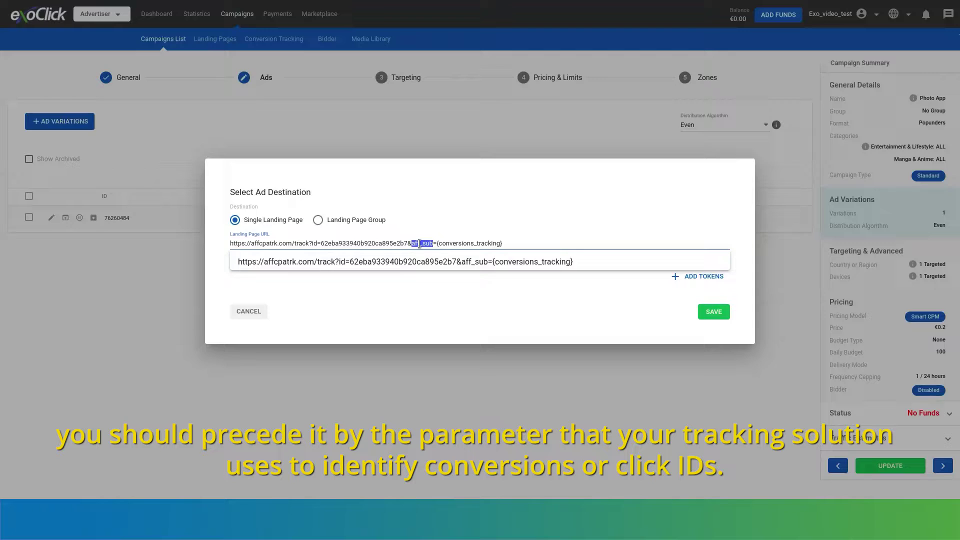
left_click(400, 305)
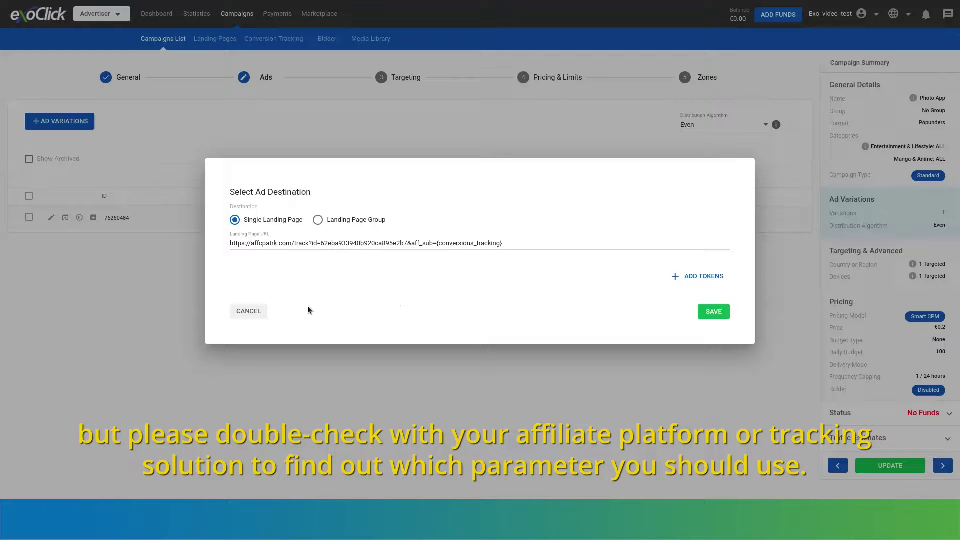
left_click(261, 313)
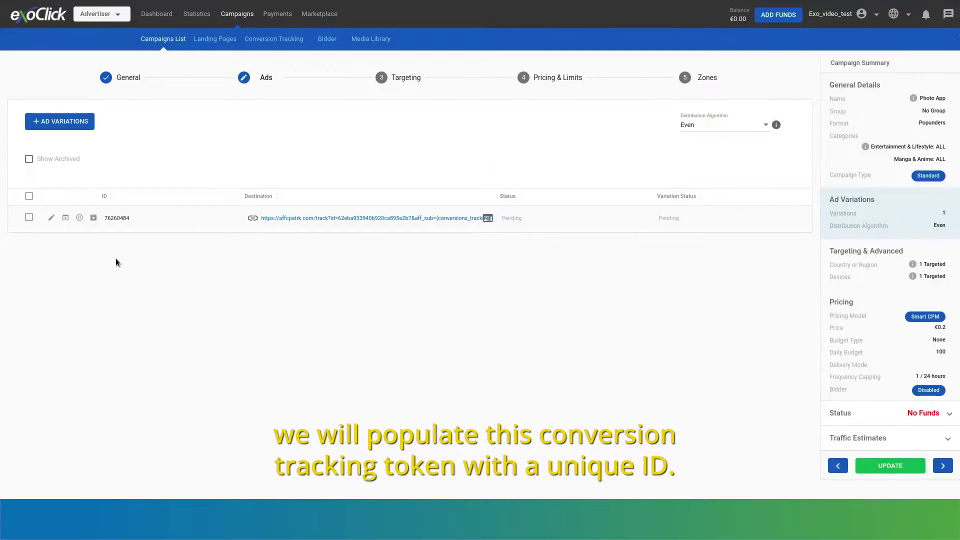
Inspect the ad destination's redirect chain and select the affcpatrk entry's aff_sub value
left_click(65, 218)
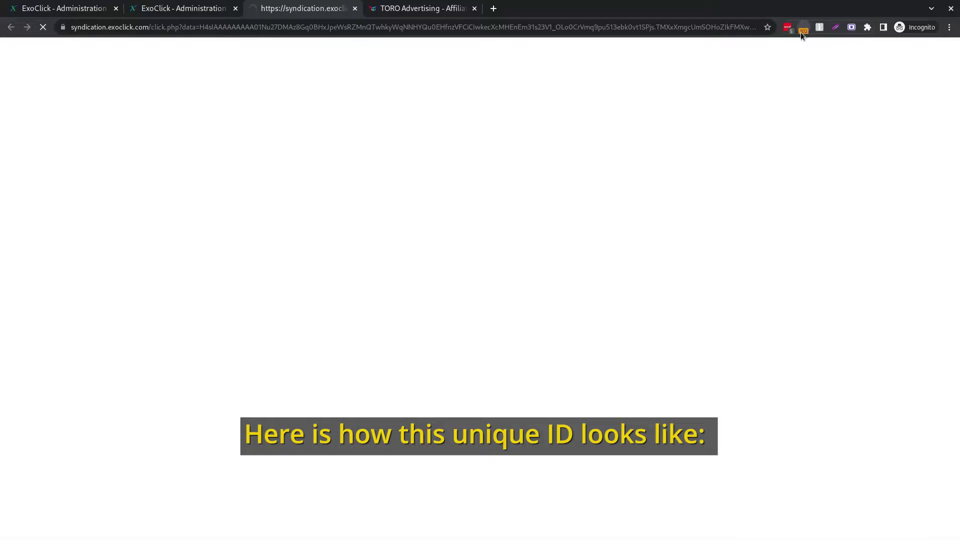
left_click(801, 30)
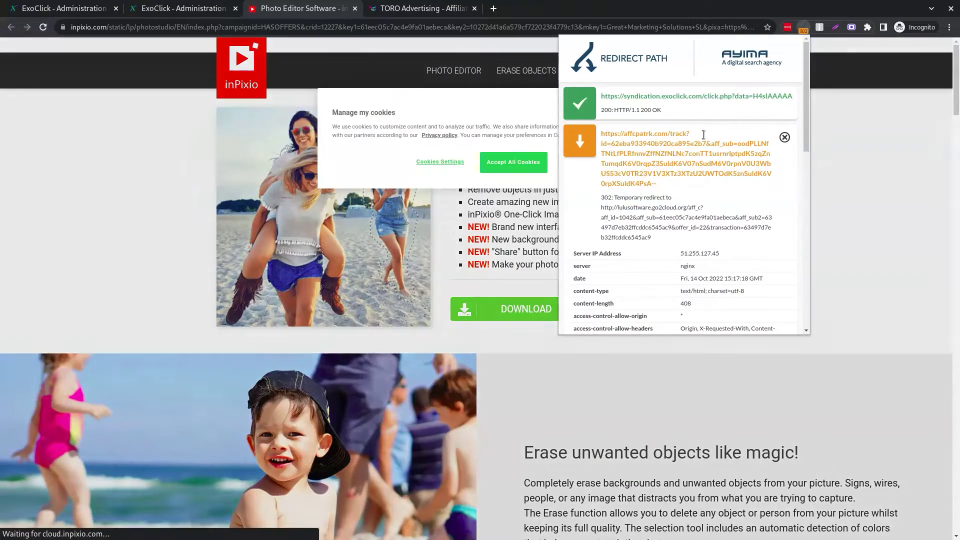
left_click(700, 103)
scroll(743, 188, "down", 1)
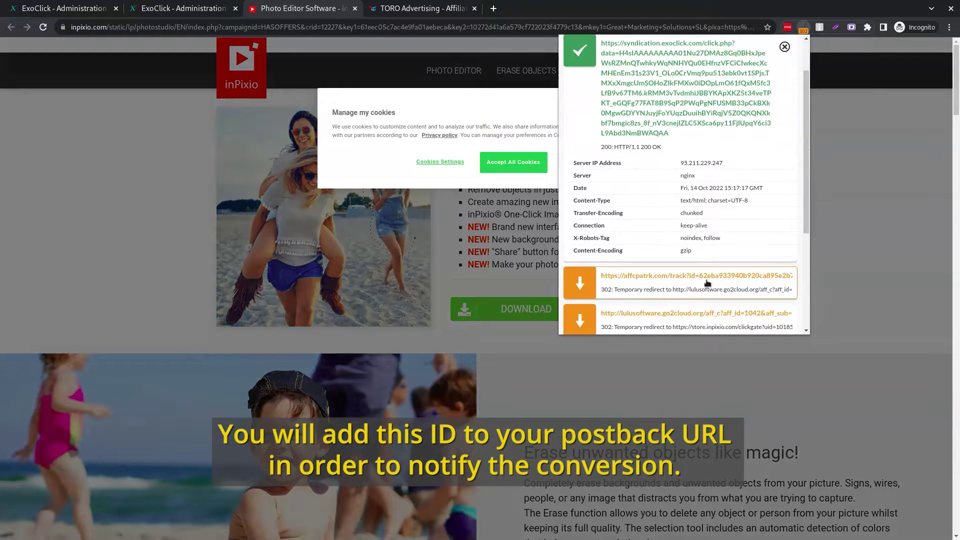
left_click(707, 283)
left_click_drag(659, 130, 738, 99)
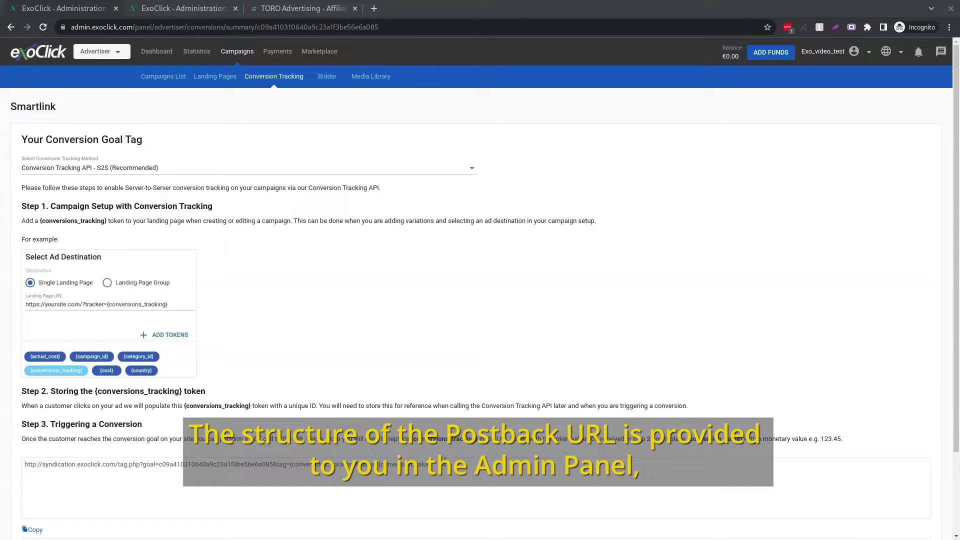
Paste the Step 3 postback URL into TORO's Url field, with aff_sub replacing conversions_tracking
triple_click(430, 464)
left_click_drag(430, 464, 350, 449)
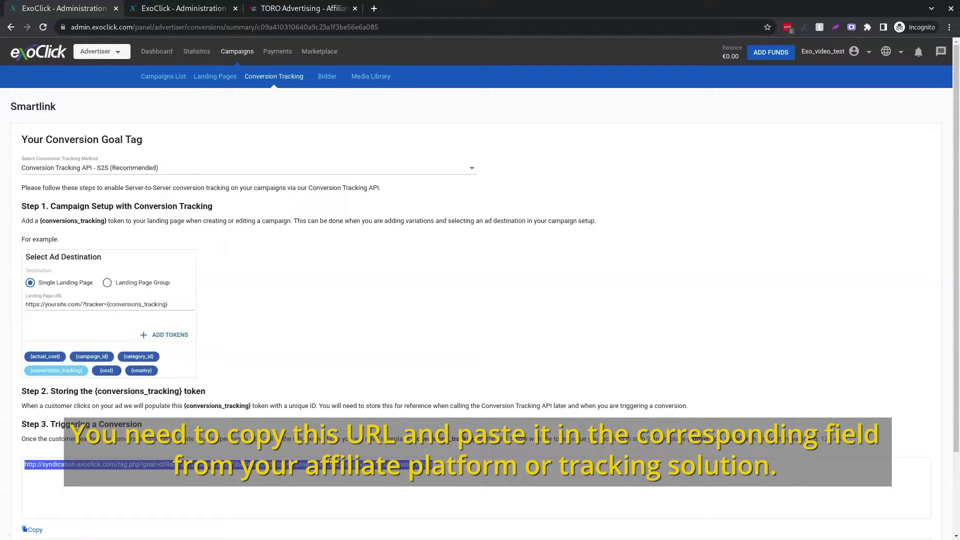
left_click(32, 533)
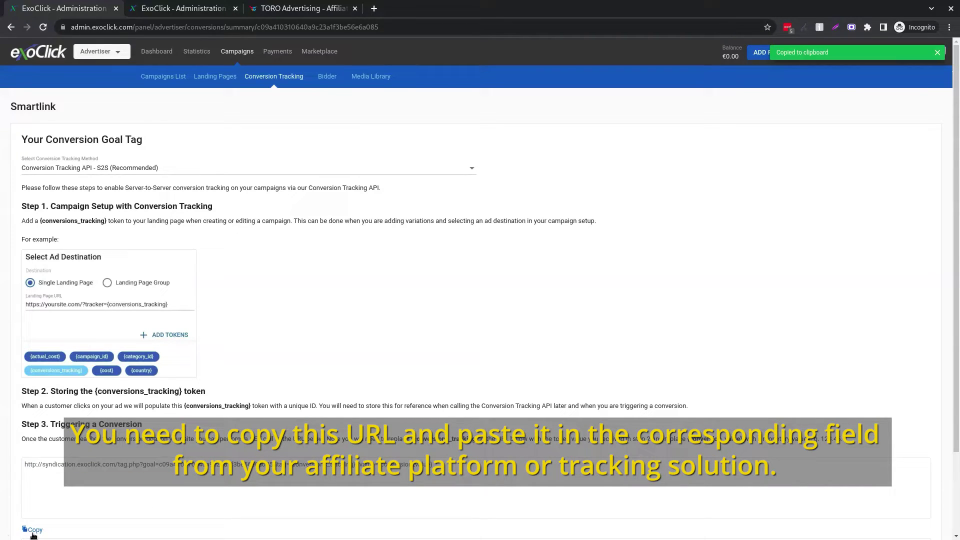
left_click(280, 9)
left_click(258, 357)
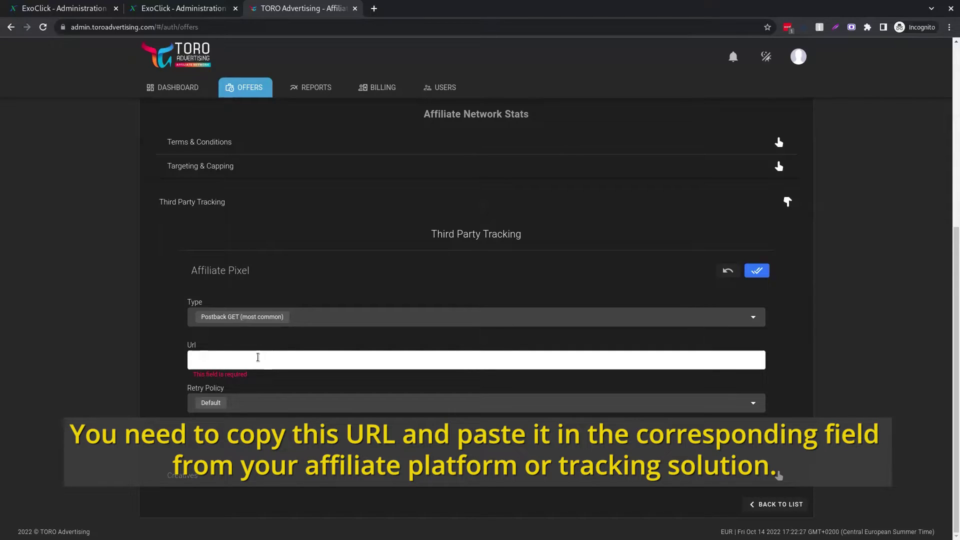
key("ctrl+v")
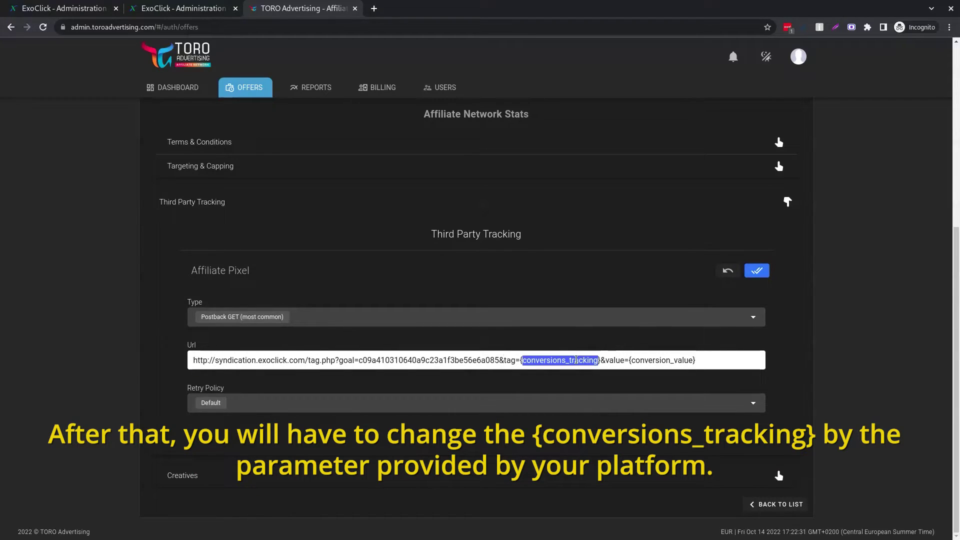
type("aff_su")
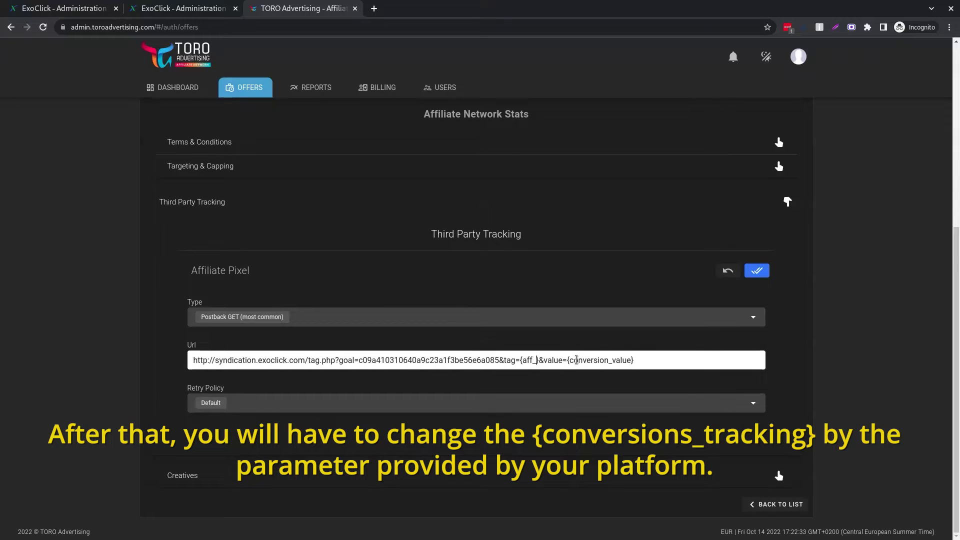
type("b")
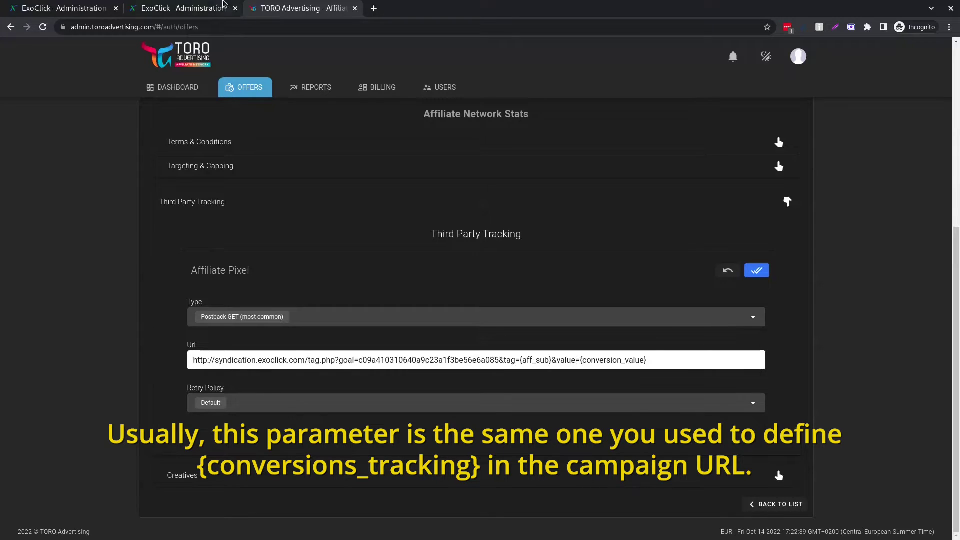
left_click(200, 9)
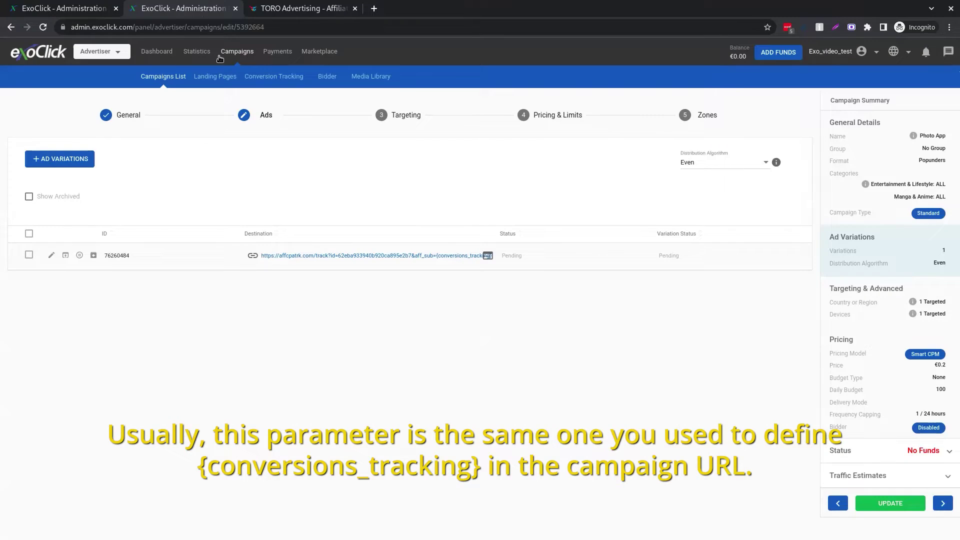
Check the ad's landing page URL, then save the TORO pixel with value={payout}
left_click(51, 255)
left_click(431, 275)
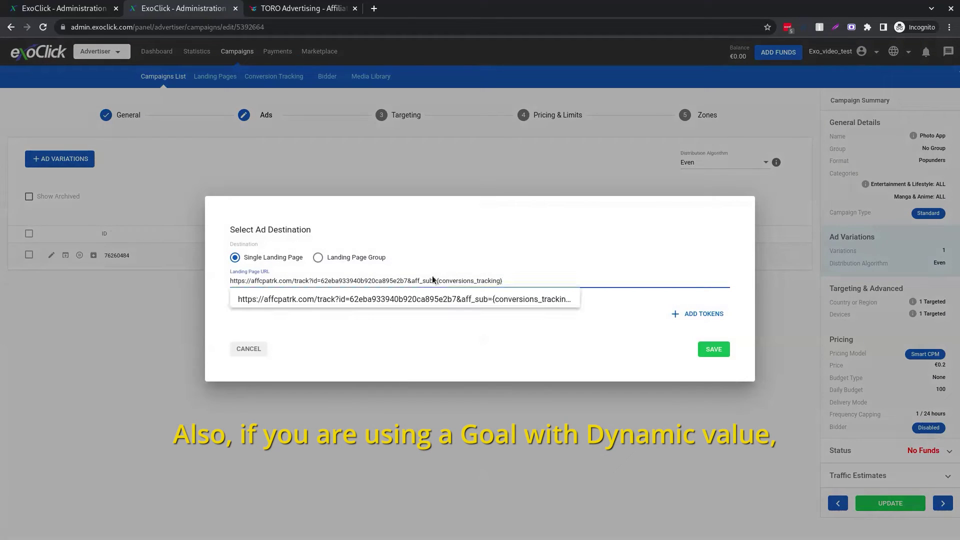
left_click(328, 9)
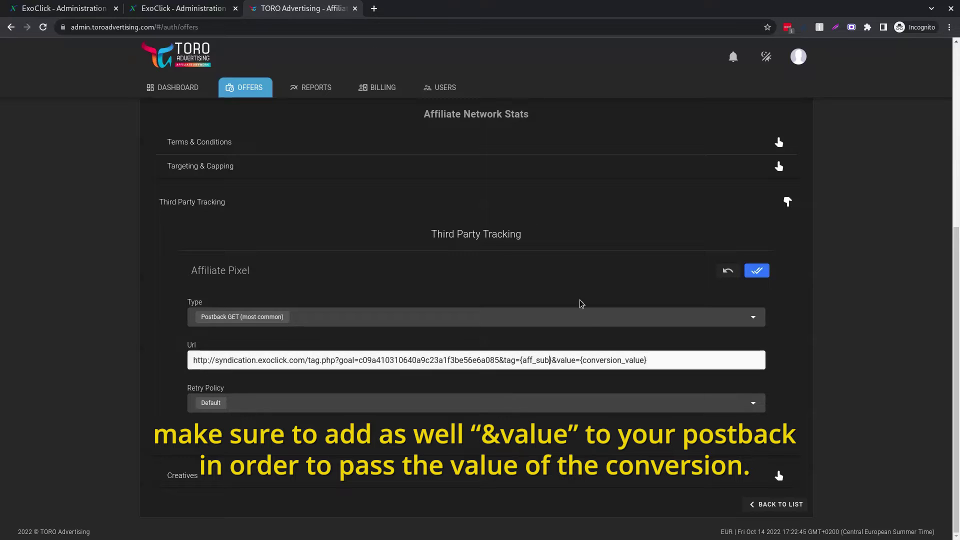
double_click(619, 361)
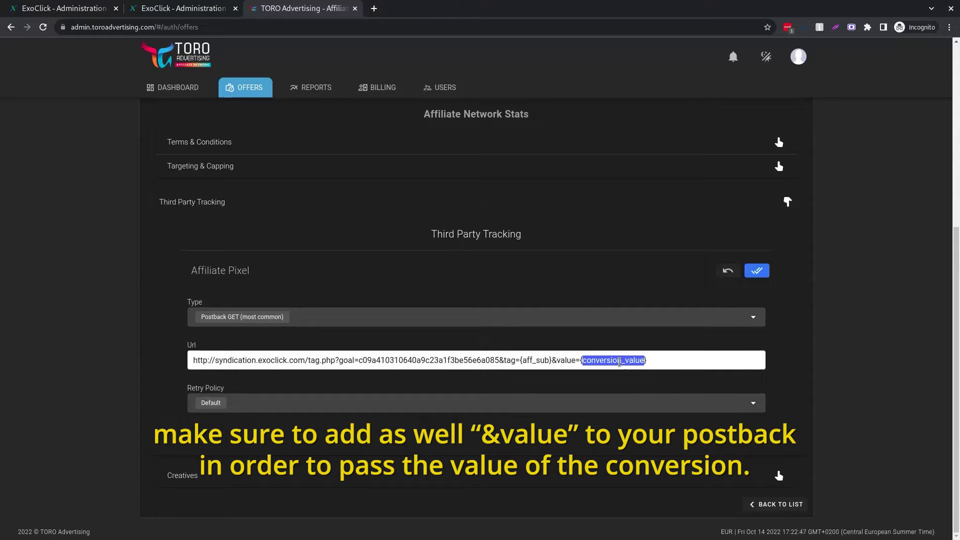
type("payout")
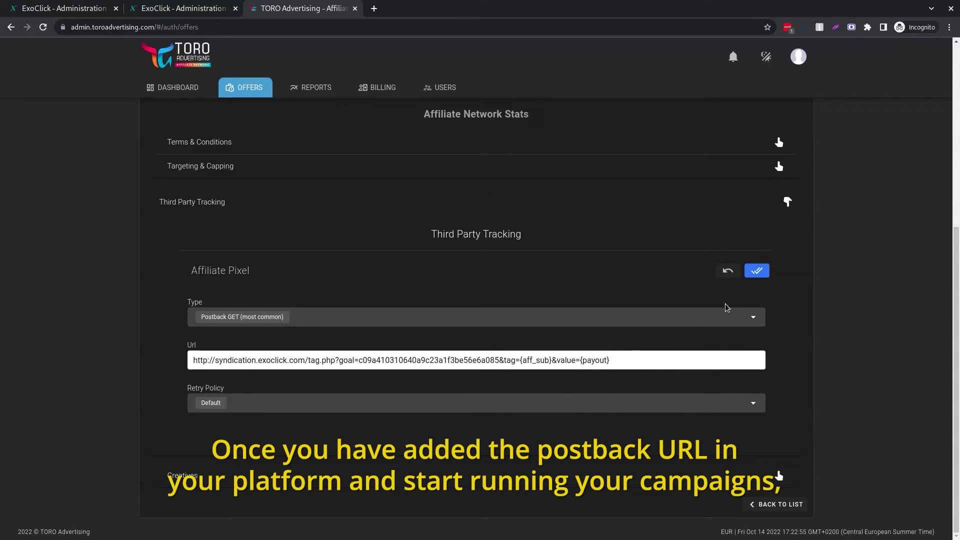
left_click(757, 270)
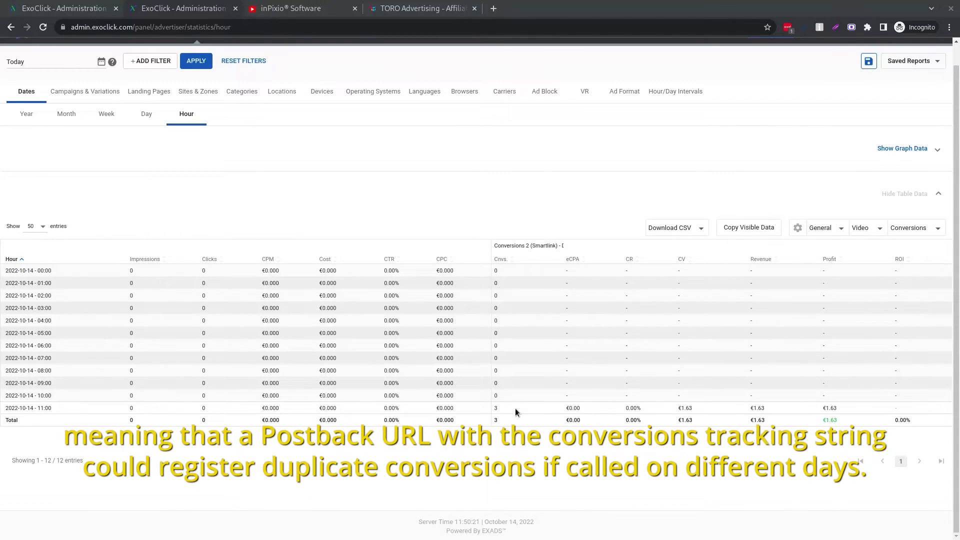
Bring up the TORO Advertising reports to compare against ExoClick's 3 Smartlink conversions
left_click(433, 11)
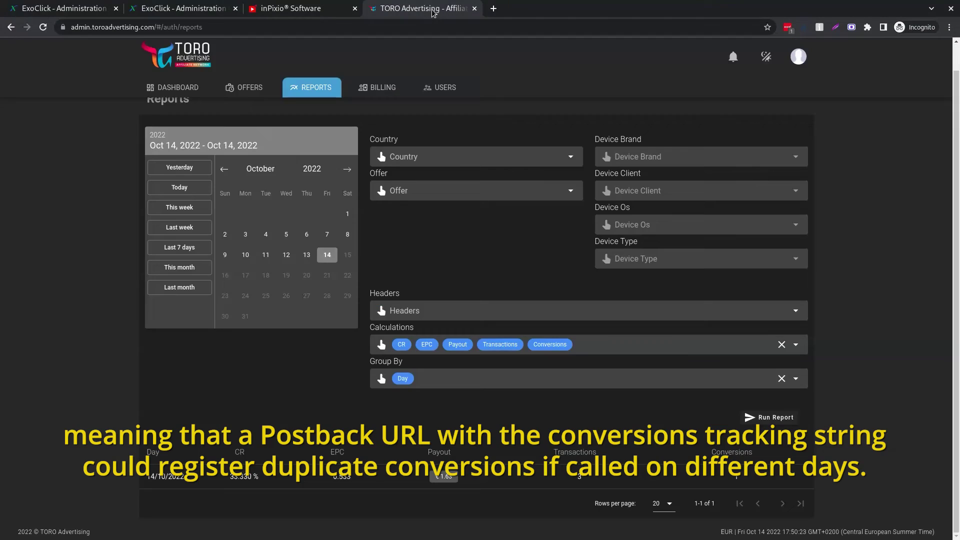
scroll(548, 435, "up", 1)
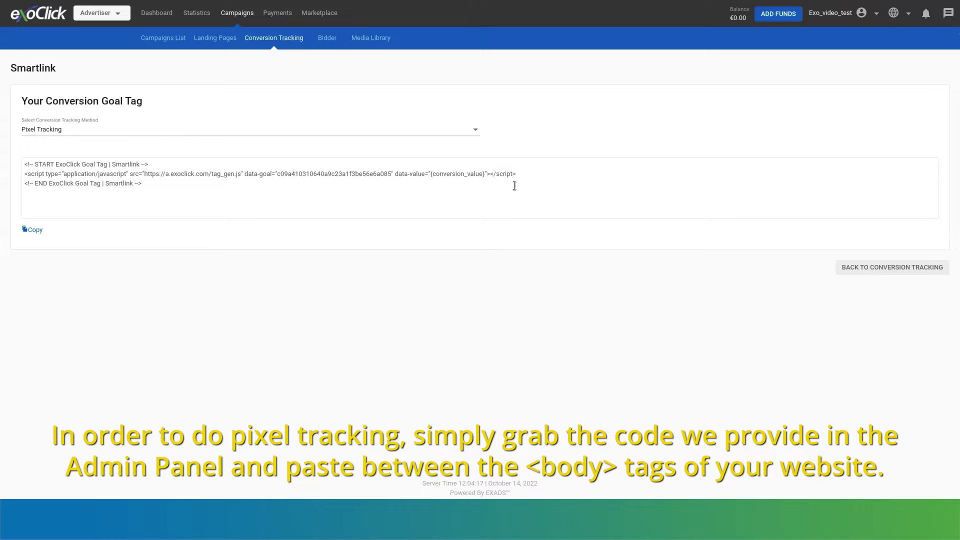
Copy the Smartlink pixel code and select its enclosing div in simple_pixel.html
left_click(27, 231)
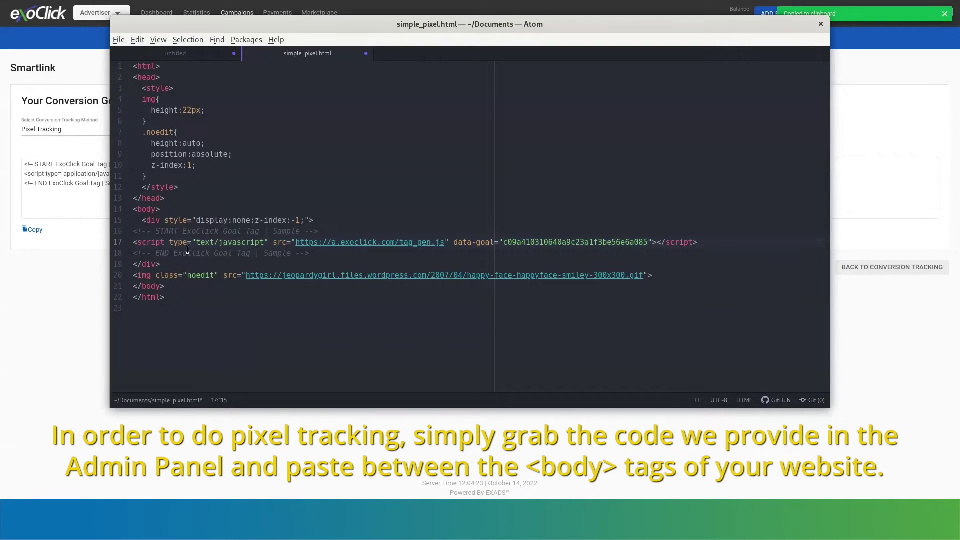
left_click_drag(173, 265, 131, 231)
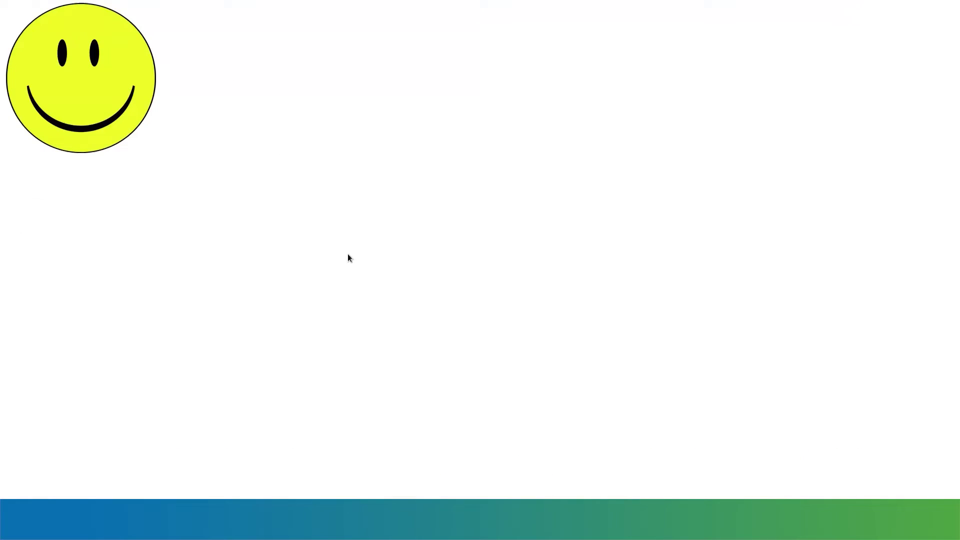
Open DevTools on the pixel test page and make the 50€ test purchase
key("F12")
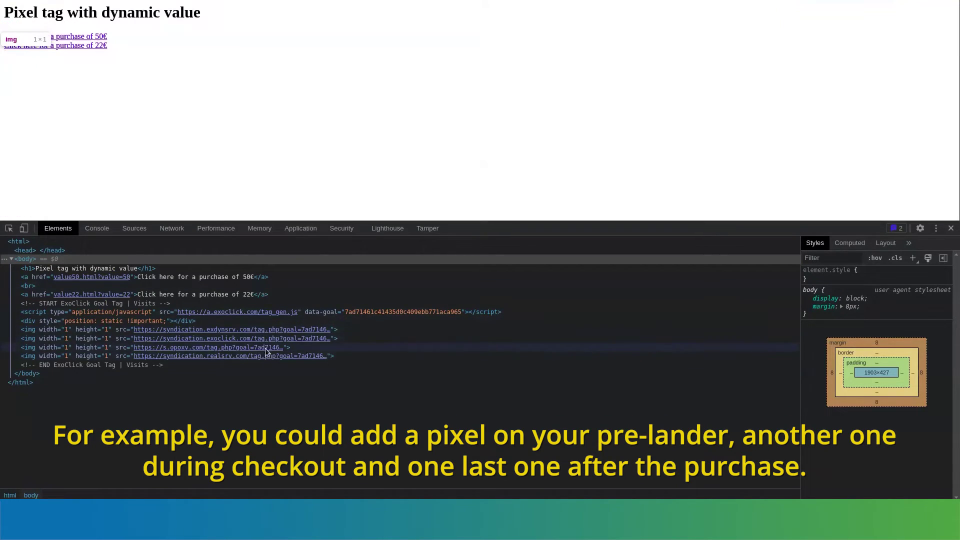
left_click(94, 37)
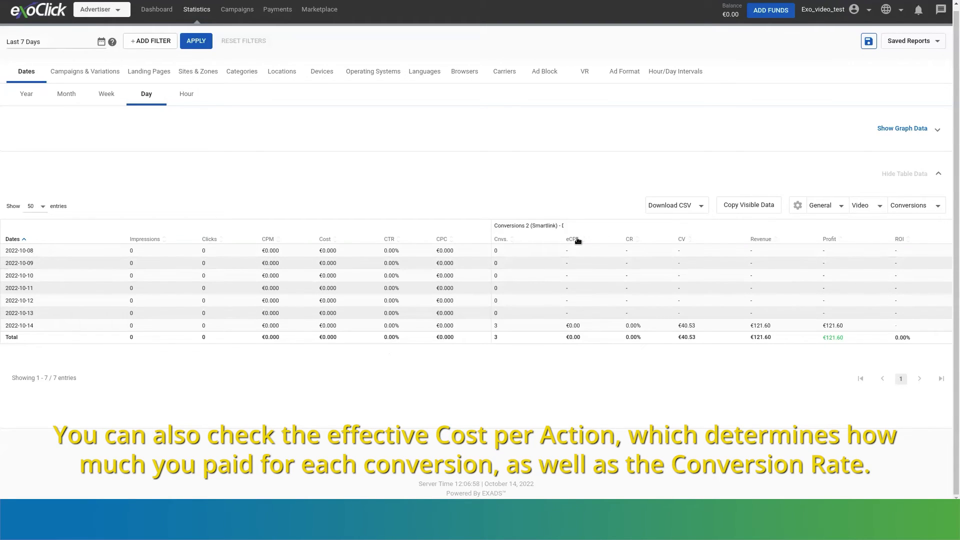
mouse_move(578, 241)
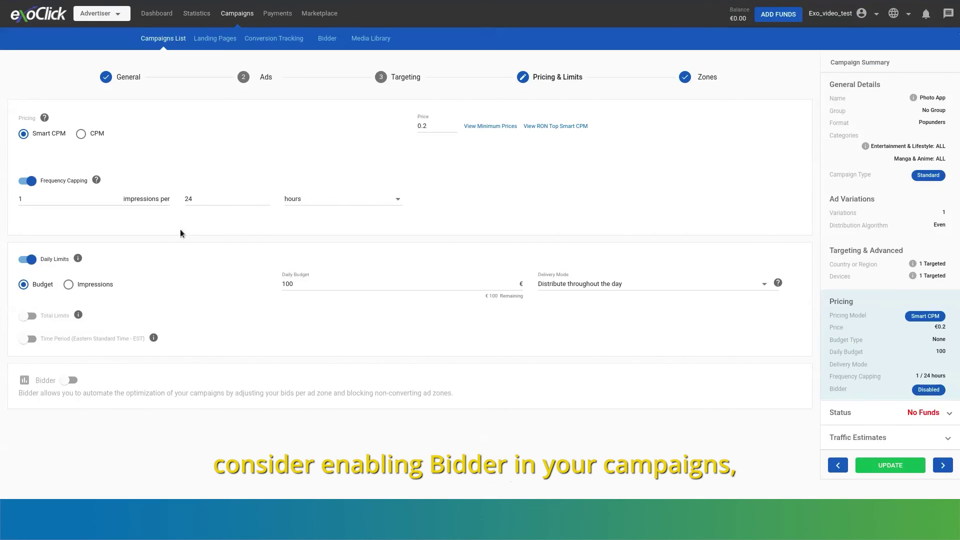
Enable Bidder in Pricing & Limits and select the Test Bidder algorithm
left_click(65, 381)
left_click(86, 415)
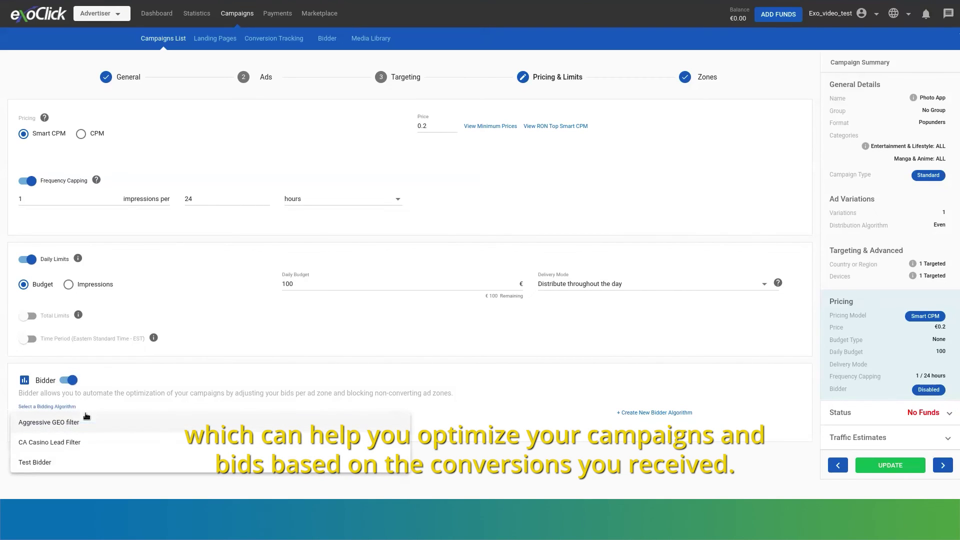
left_click(78, 458)
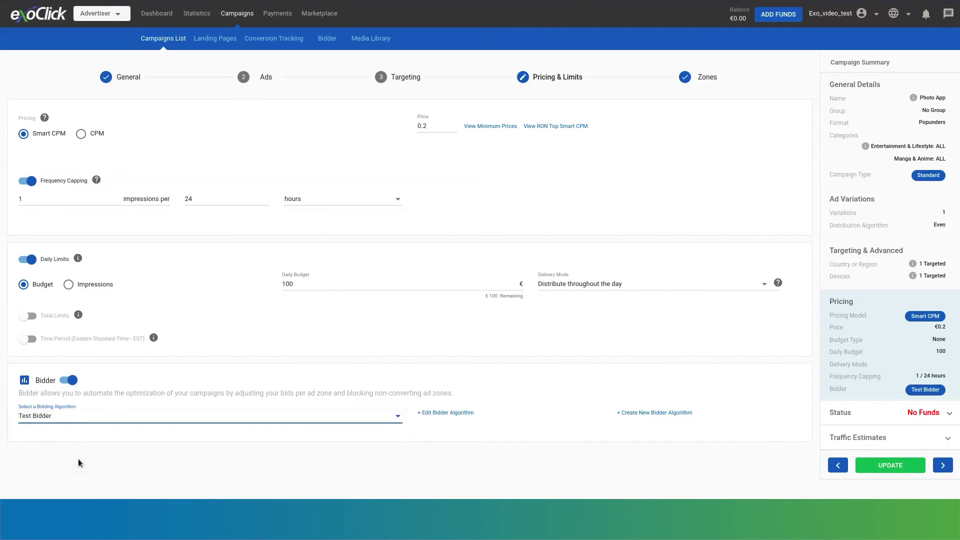